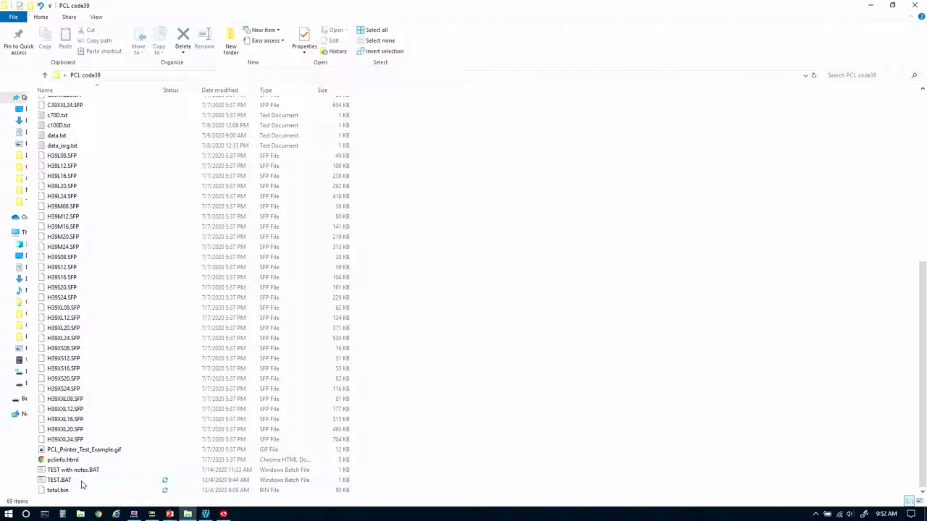
Run TEST.BAT as administrator, approve the UAC prompt, and dismiss the finished batch window.
right_click(81, 482)
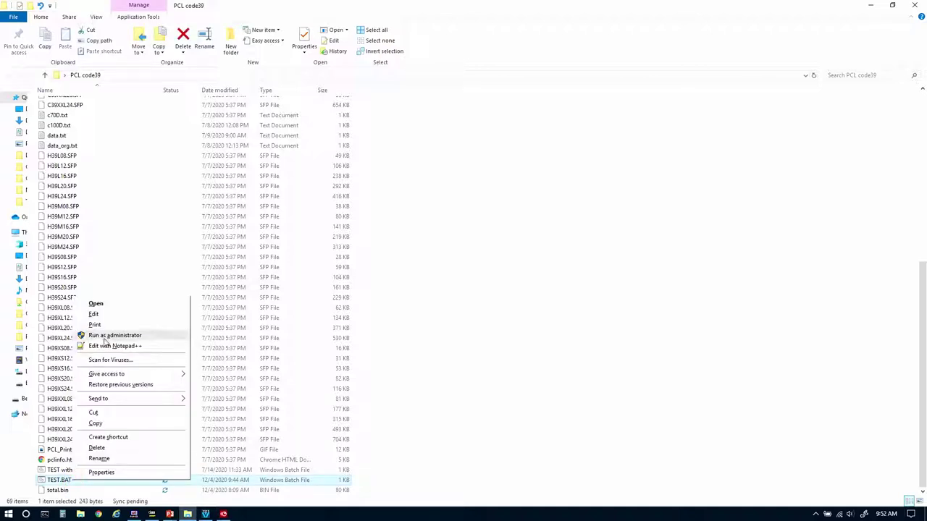
left_click(106, 337)
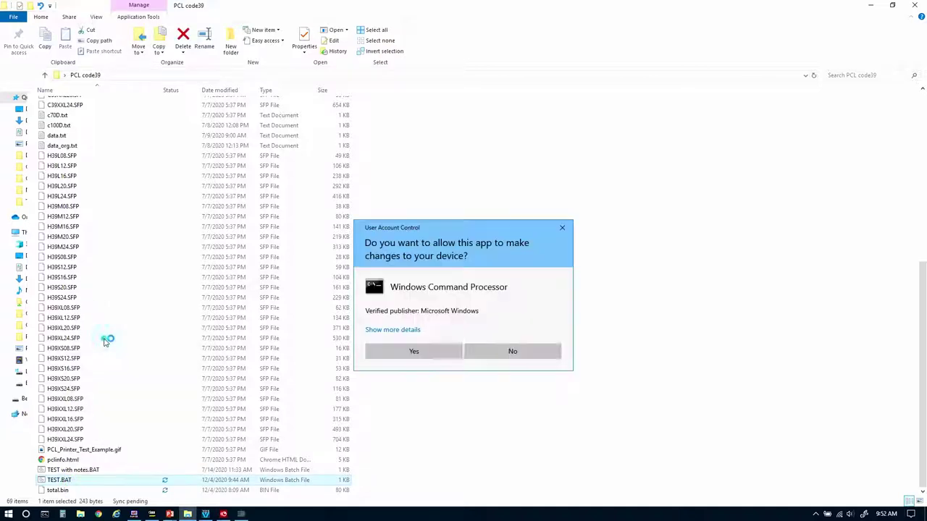
left_click(400, 352)
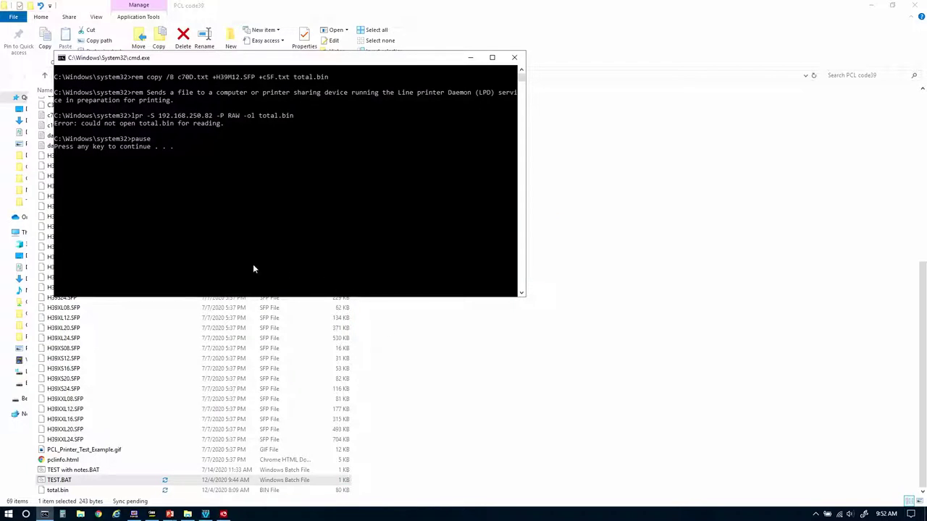
key("Return")
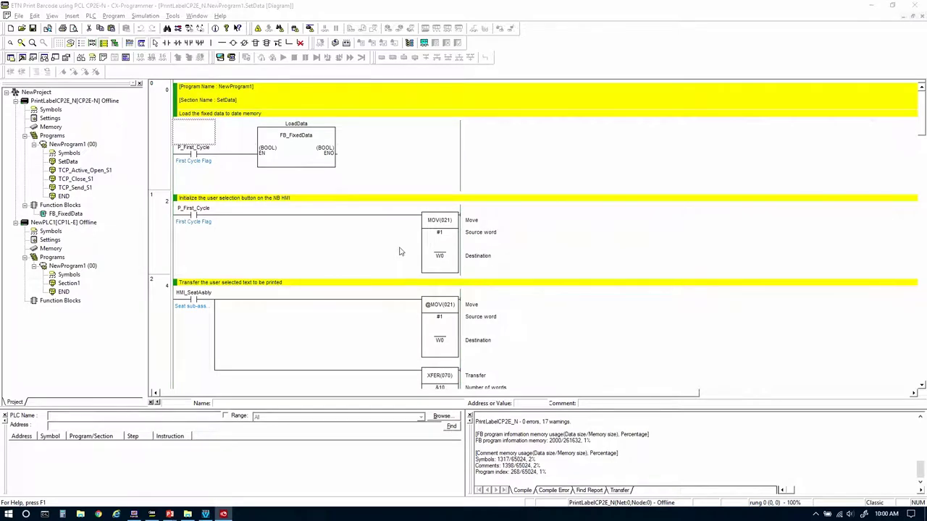
Check the PrintLabelCP2E_N Ethernet driver shows IP 192.168.250.10, port 9600, and close Change PLC.
double_click(70, 103)
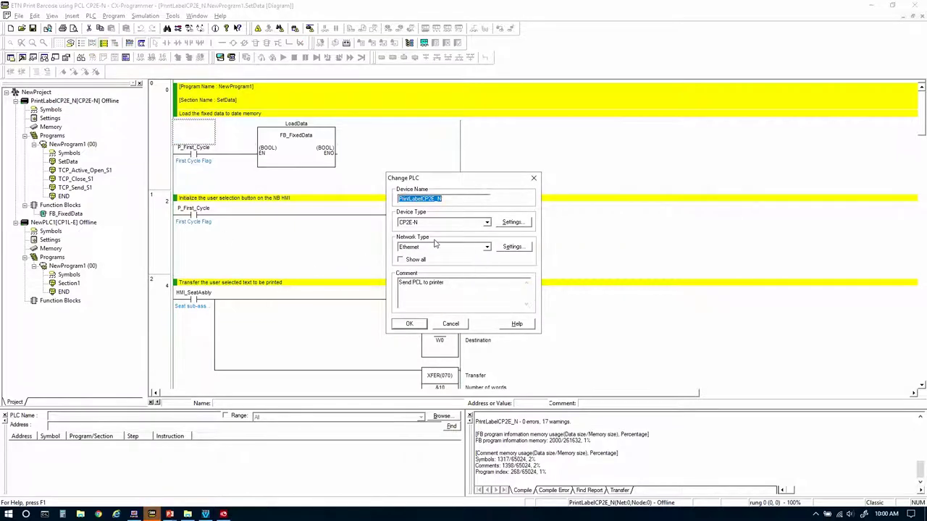
left_click(512, 248)
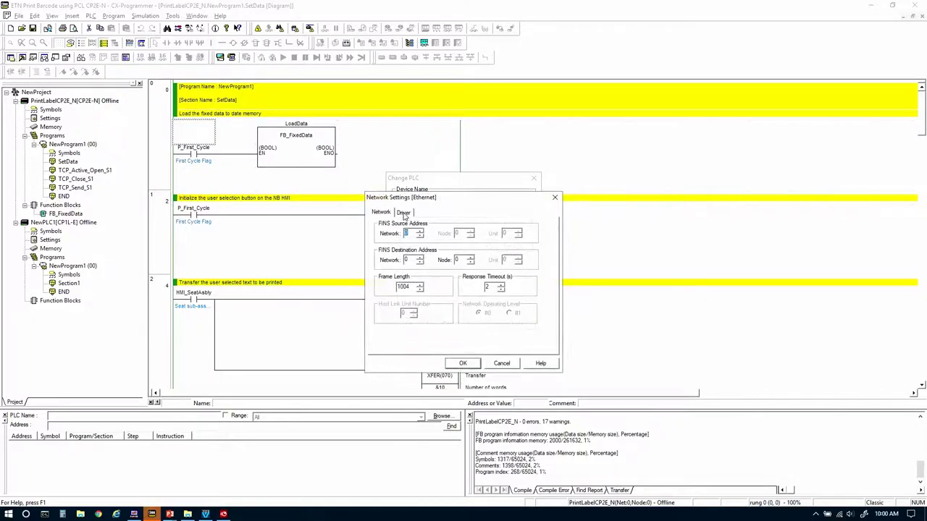
left_click(403, 213)
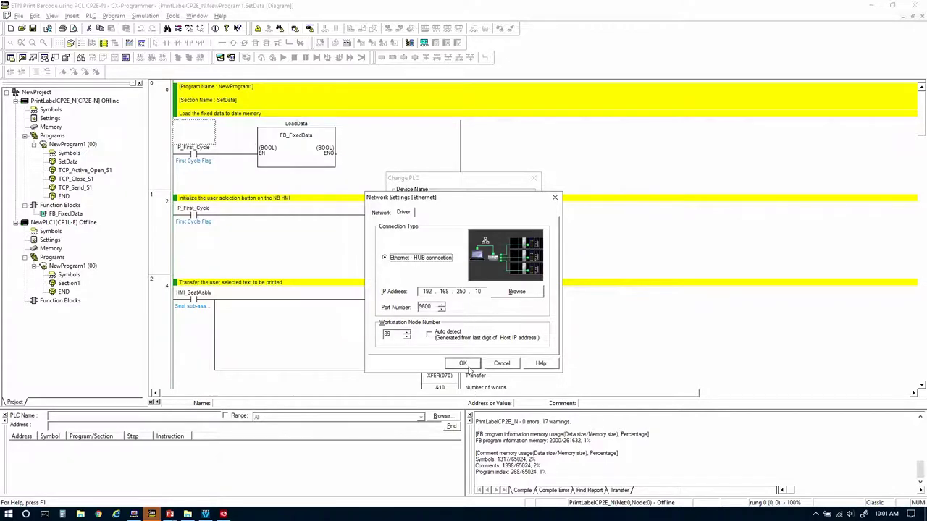
left_click(463, 363)
left_click(409, 325)
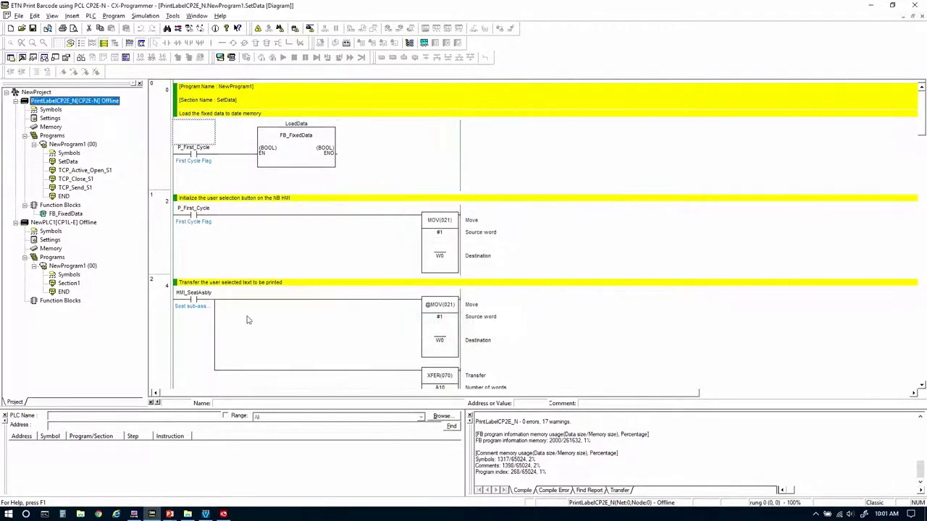
double_click(49, 118)
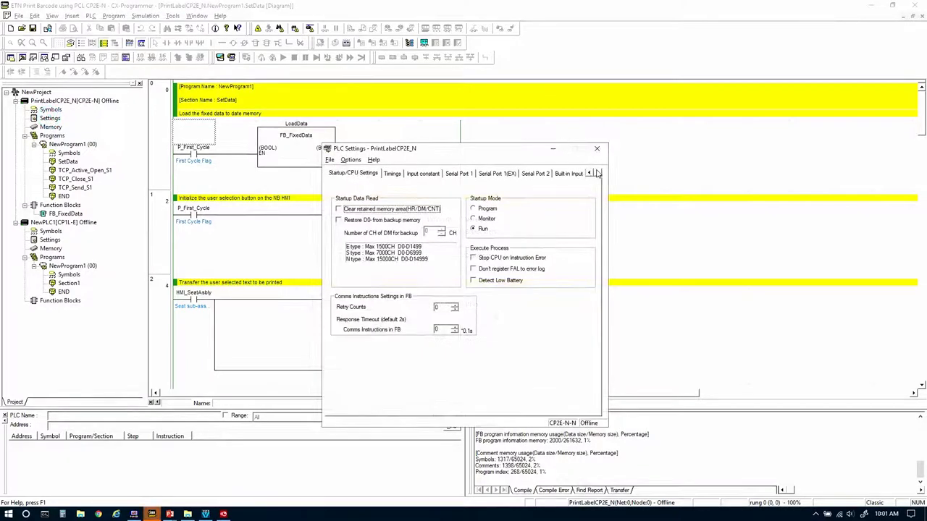
left_click(598, 174)
left_click(598, 173)
left_click(598, 174)
left_click(598, 174)
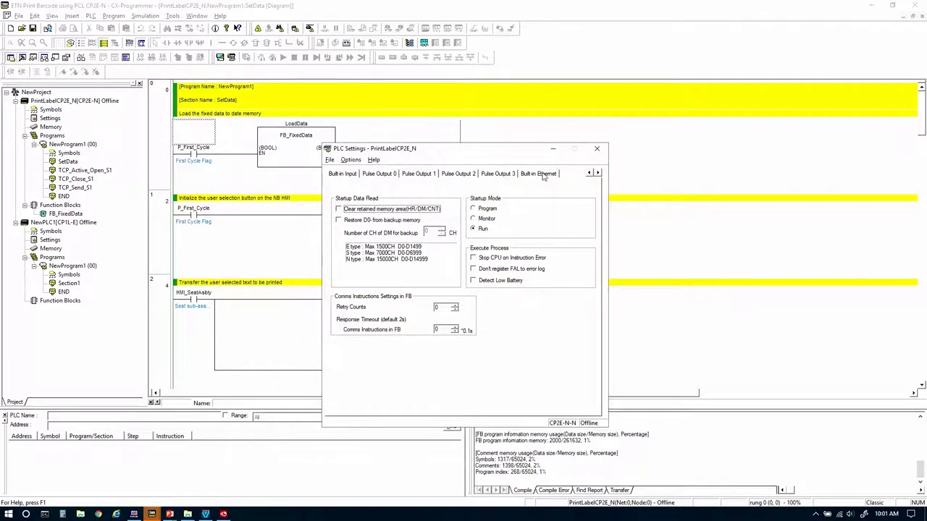
left_click(542, 174)
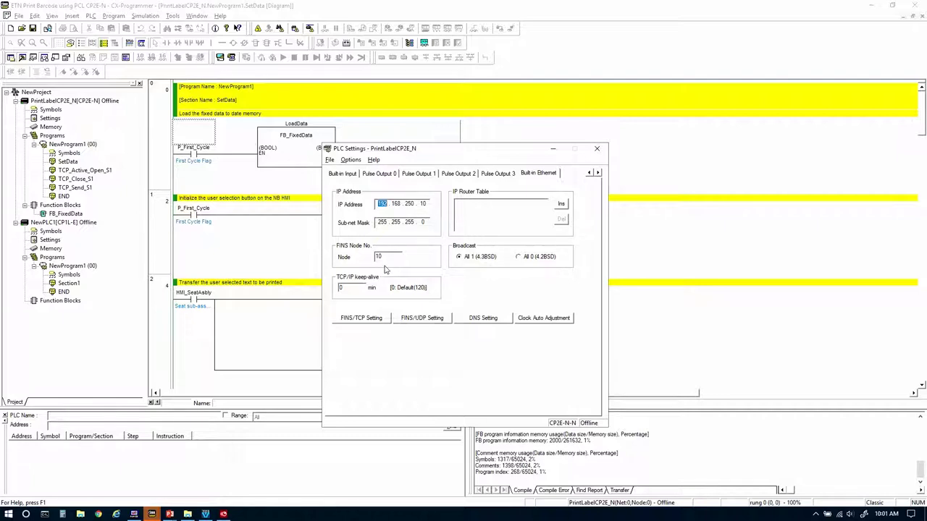
left_click(596, 148)
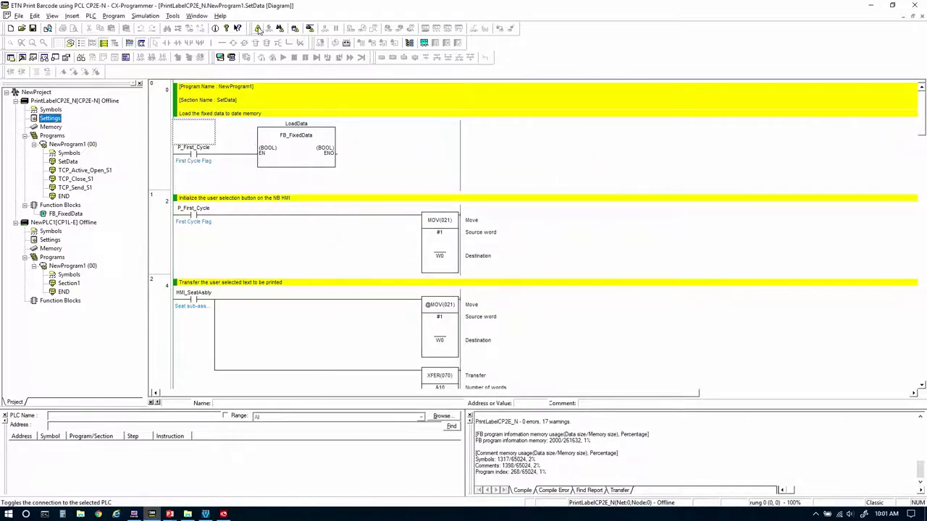
Go online, switch the CP2E-N to Program mode, and transfer the ladder program to it.
left_click(258, 28)
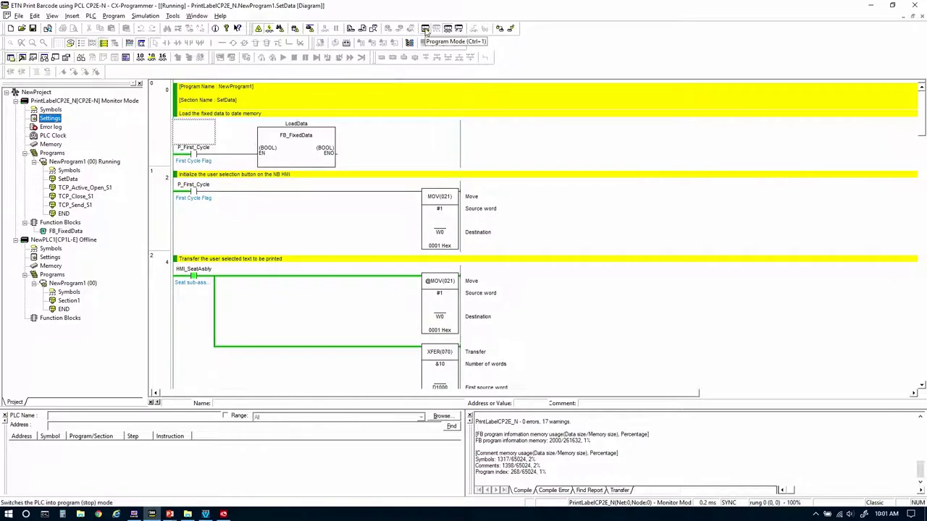
left_click(426, 33)
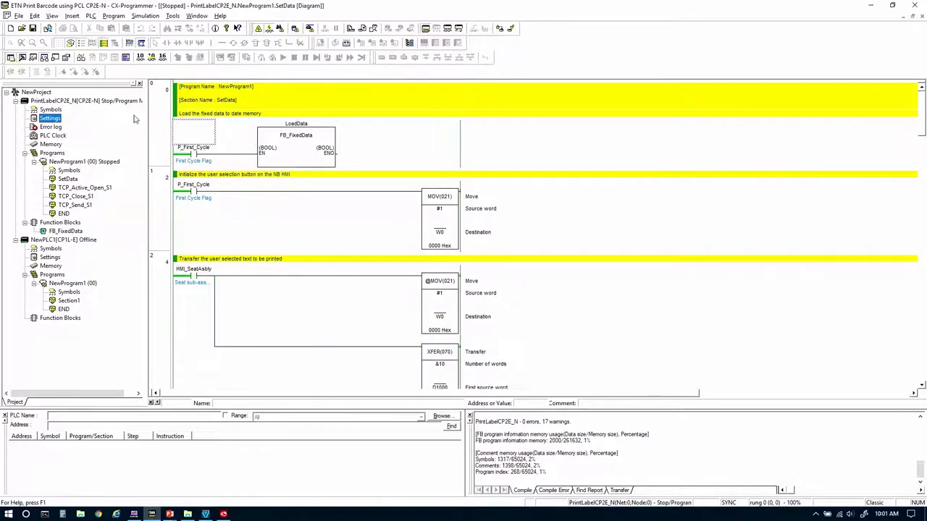
left_click(349, 27)
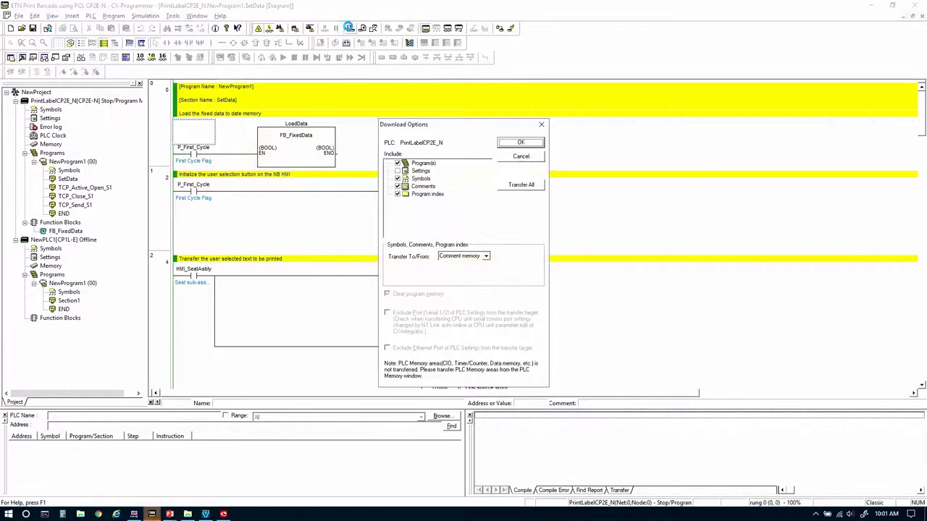
left_click(514, 143)
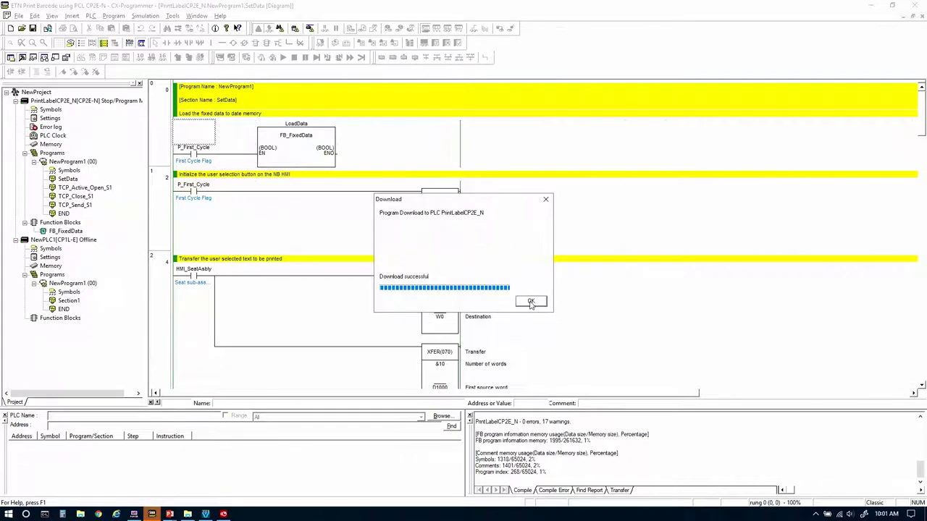
left_click(531, 303)
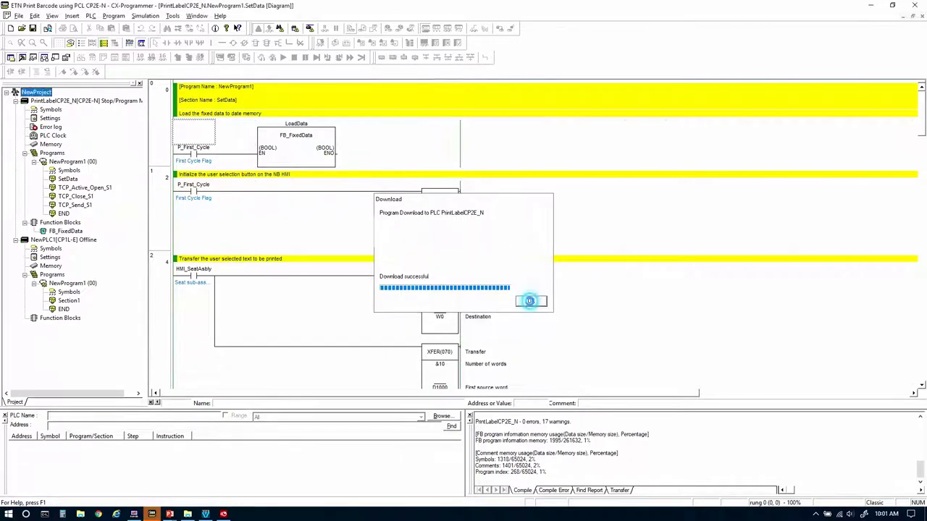
Transfer the PLC Settings to the controller and close the PLC Settings window.
double_click(50, 118)
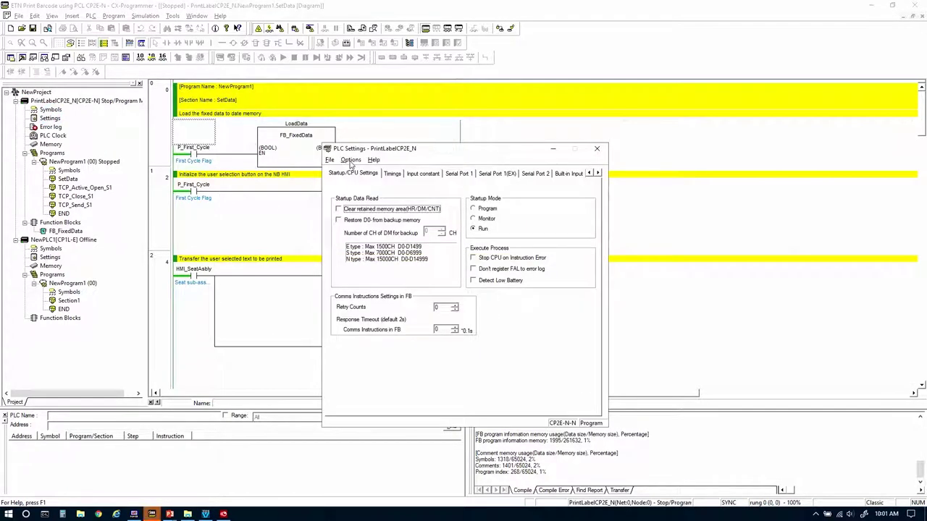
left_click(350, 160)
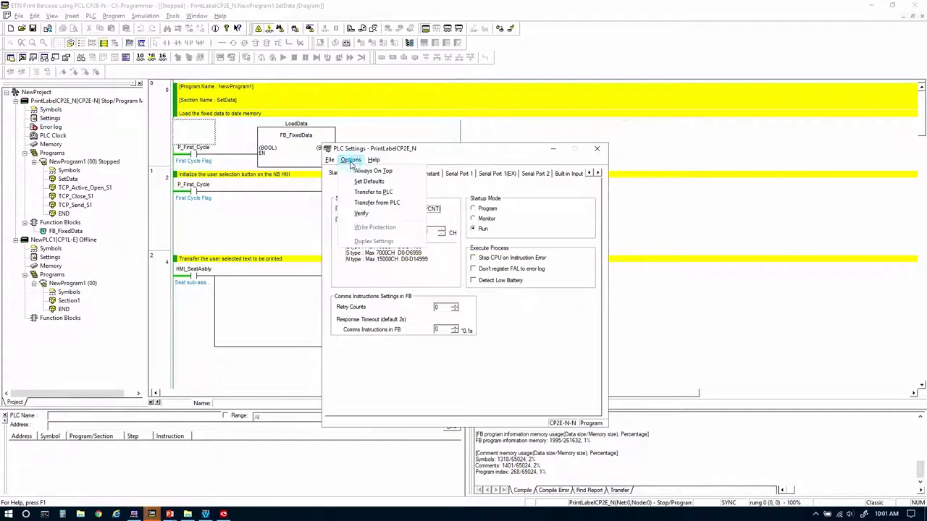
left_click(368, 194)
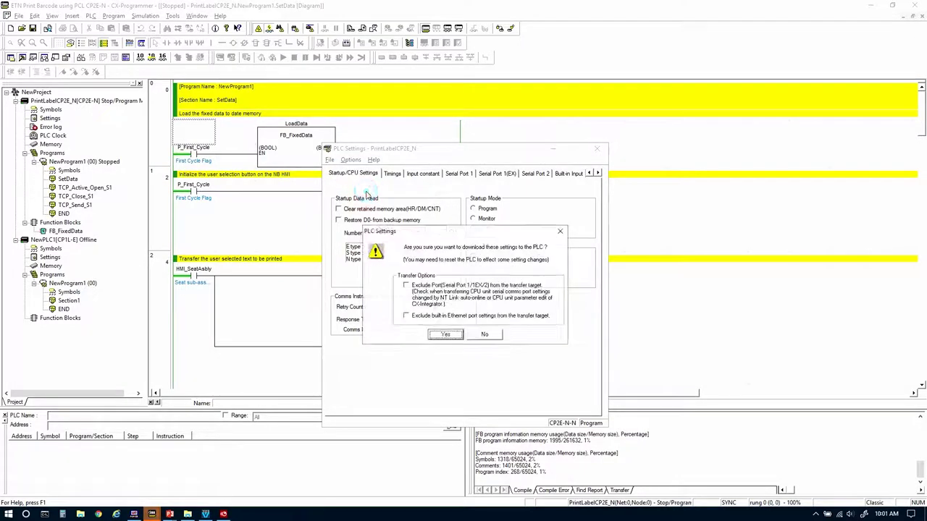
left_click(439, 333)
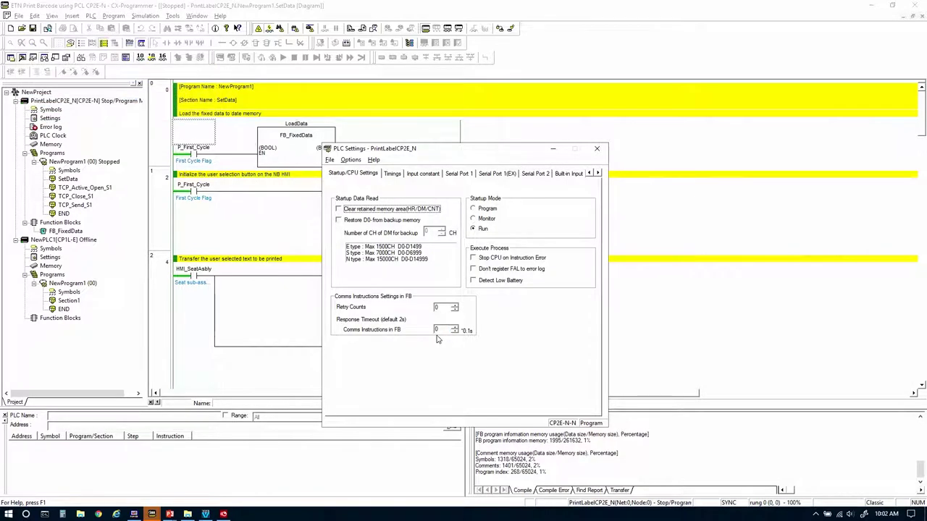
left_click(596, 150)
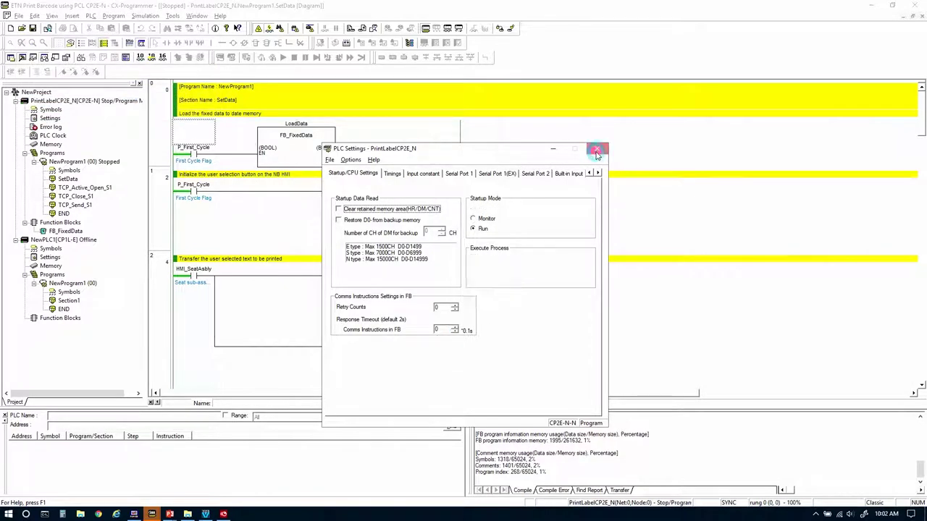
Return the PLC to Monitor mode, go offline, and recheck the Ethernet driver IP 192.168.250.10.
left_click(448, 29)
left_click(259, 29)
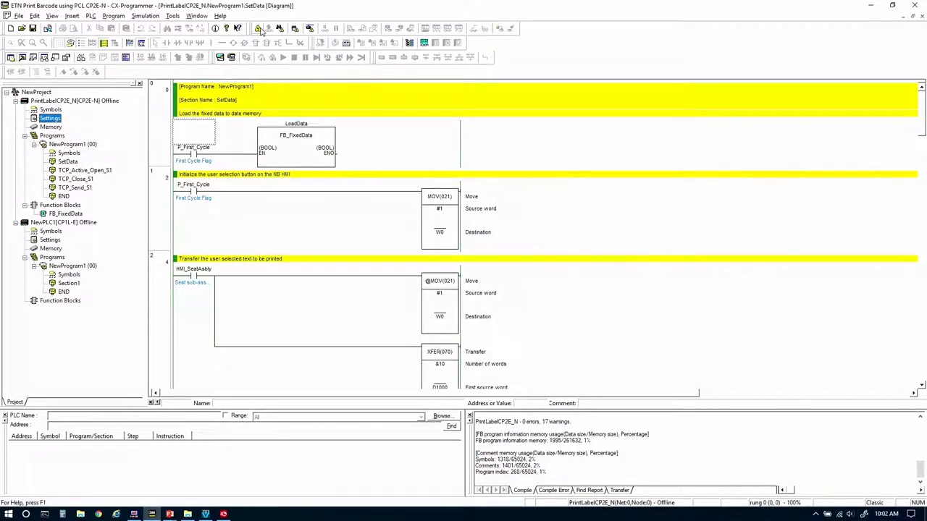
double_click(78, 102)
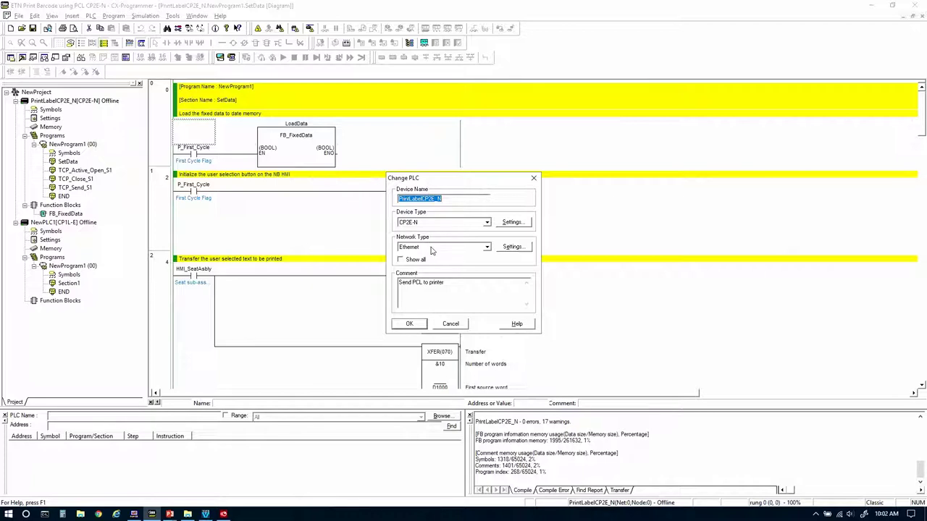
left_click(522, 247)
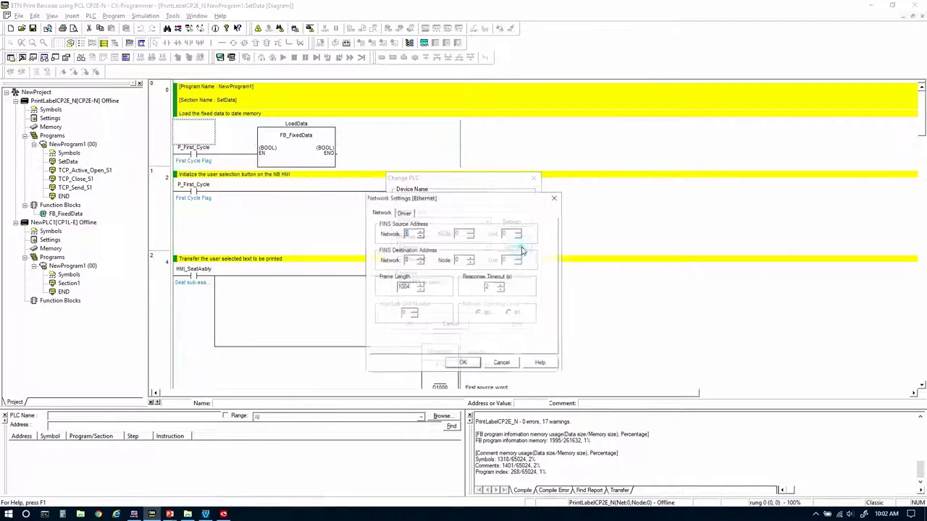
left_click(404, 213)
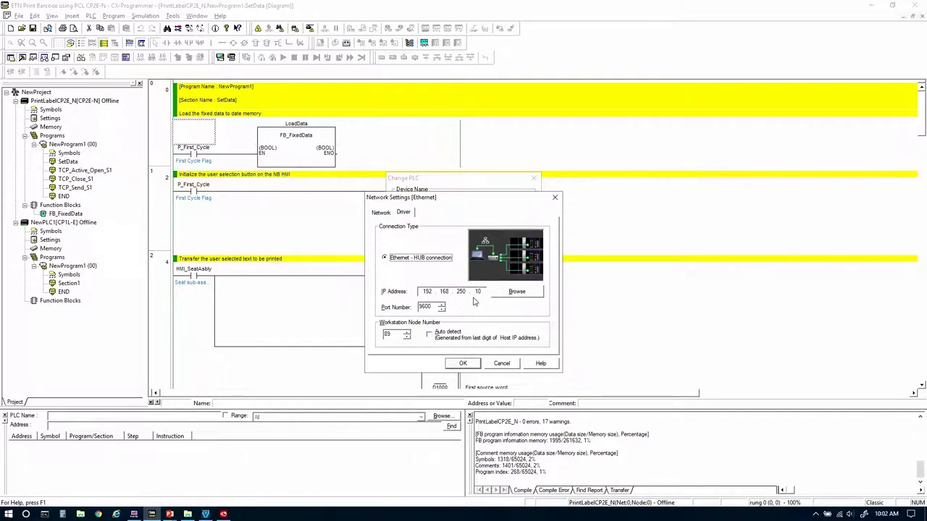
left_click(464, 364)
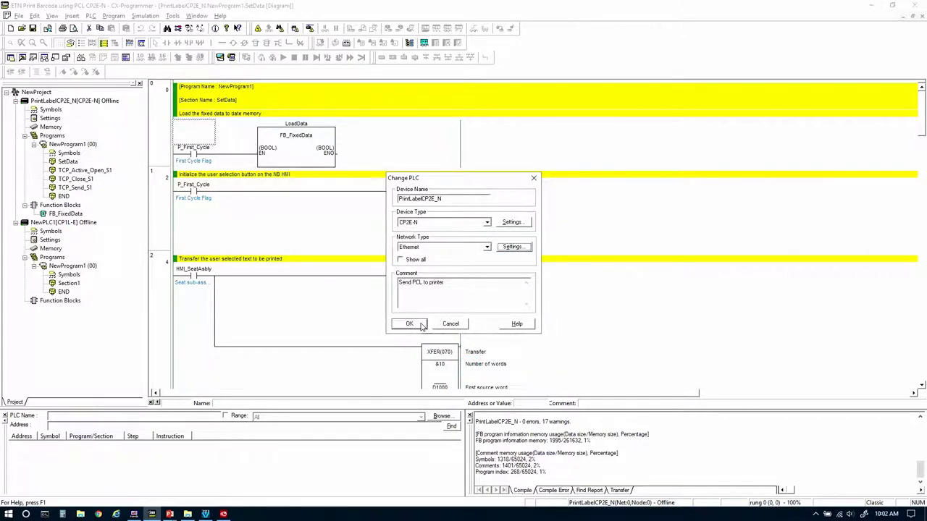
Check NewPLC1's network driver IP is 192.168.250.10 and close its device settings.
left_click(409, 323)
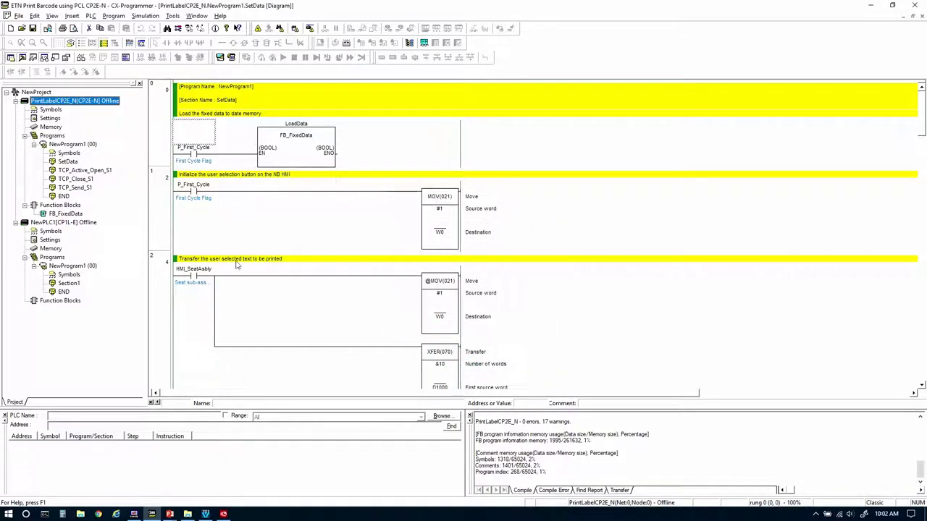
double_click(78, 223)
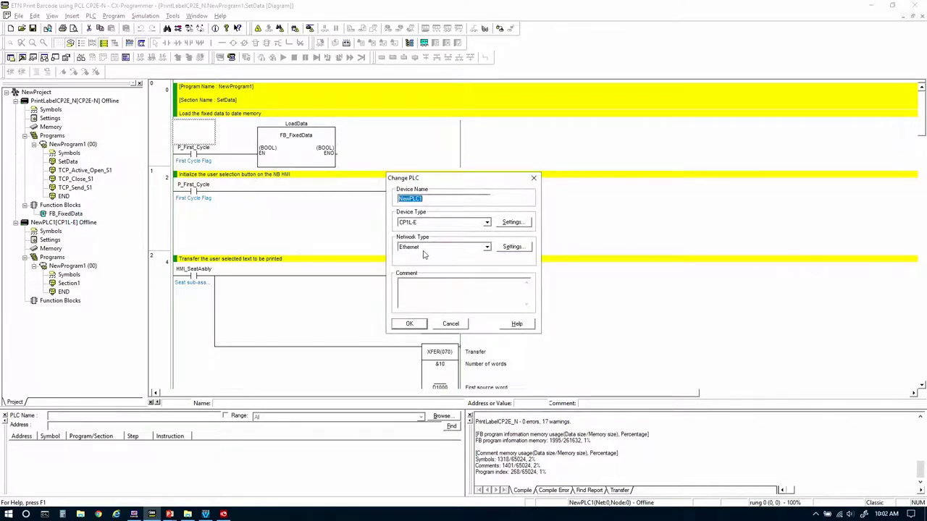
left_click(514, 247)
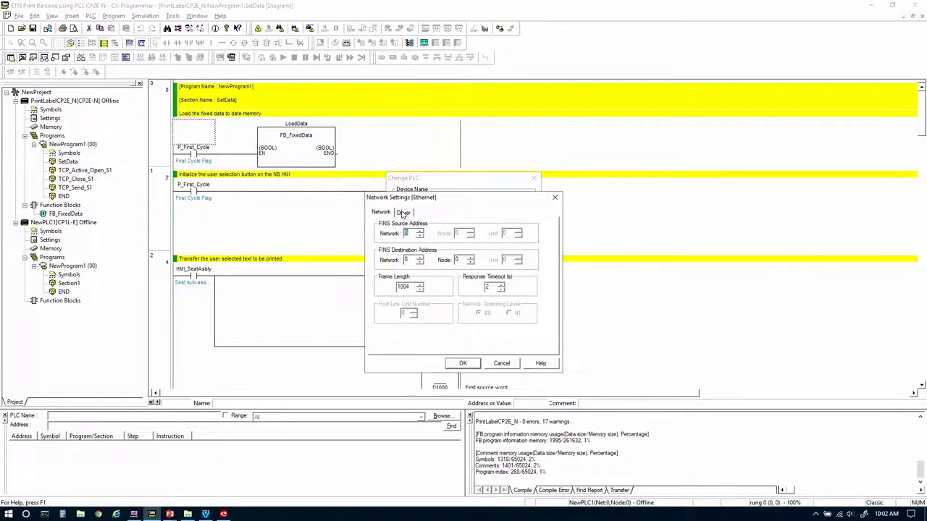
left_click(404, 213)
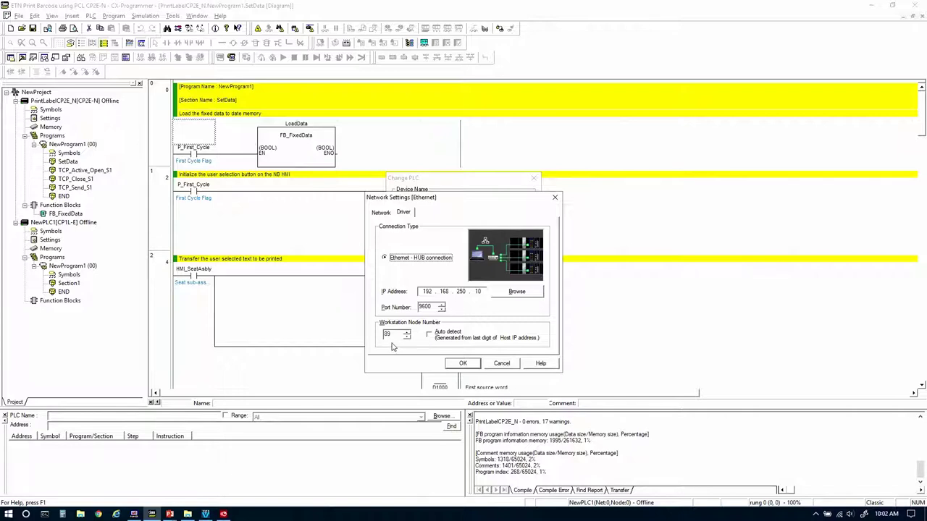
left_click(459, 363)
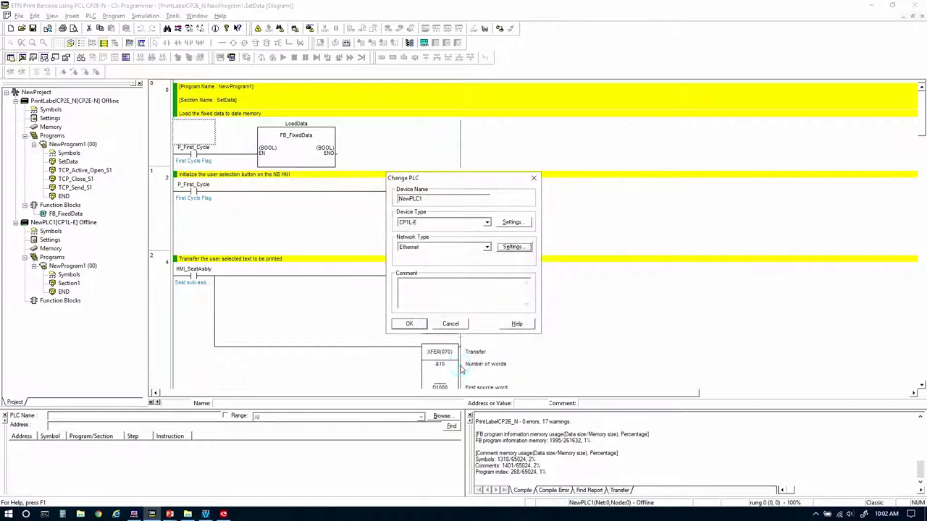
left_click(444, 327)
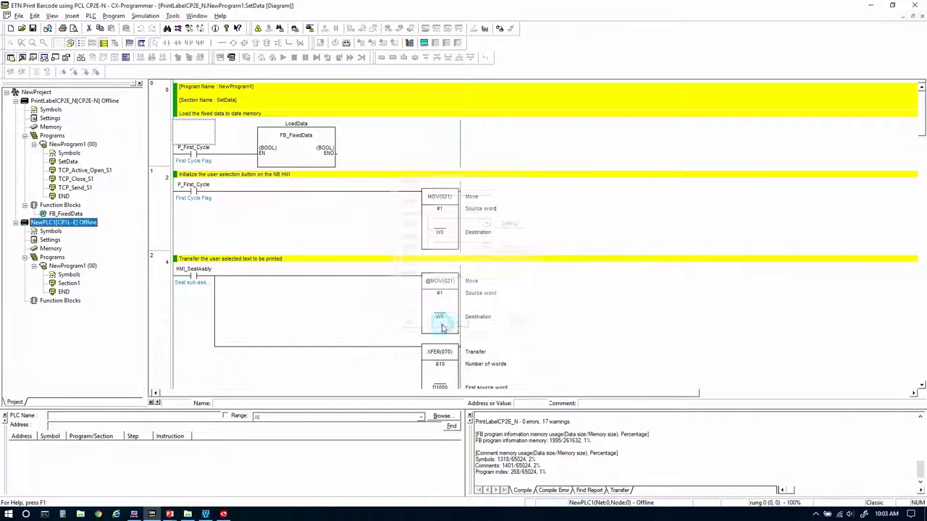
Review the Built-in Ethernet page of NewPLC1's PLC Settings, then close them.
double_click(50, 240)
left_click(598, 173)
left_click(598, 173)
left_click(598, 173)
left_click(598, 173)
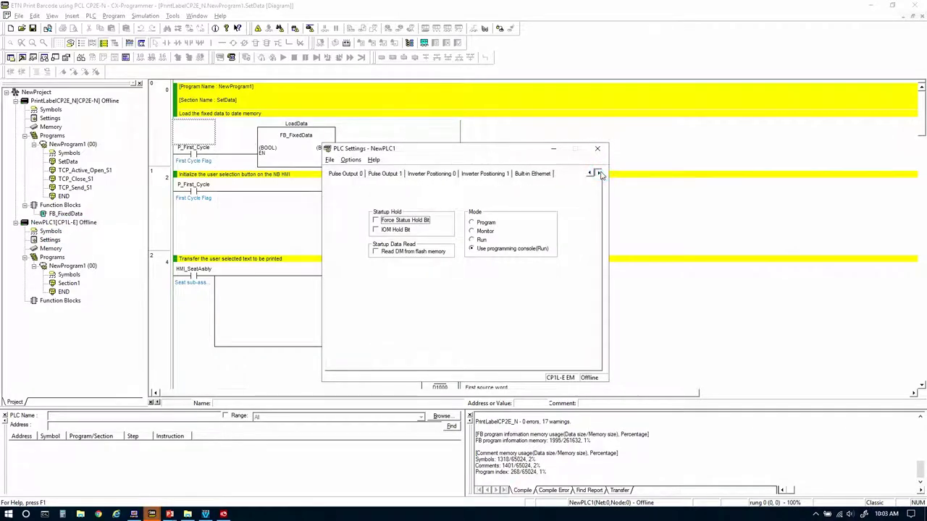
left_click(540, 175)
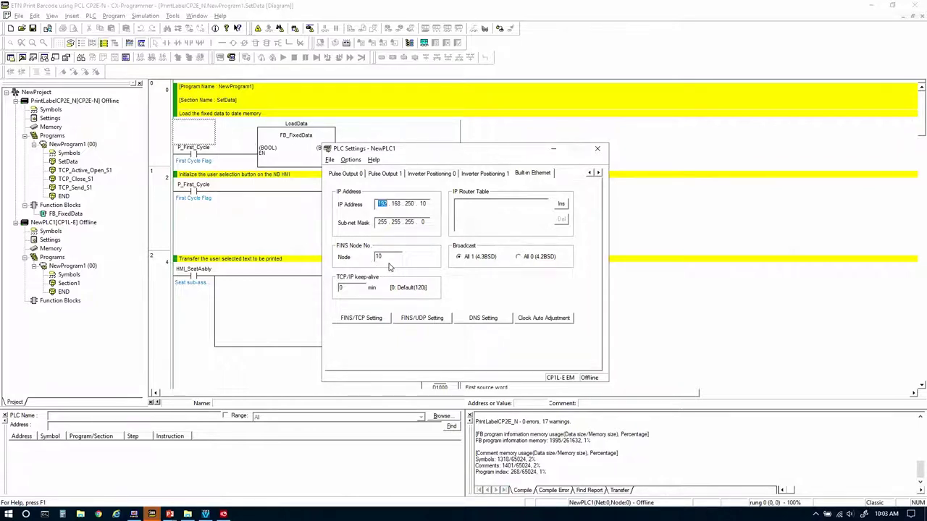
left_click(597, 148)
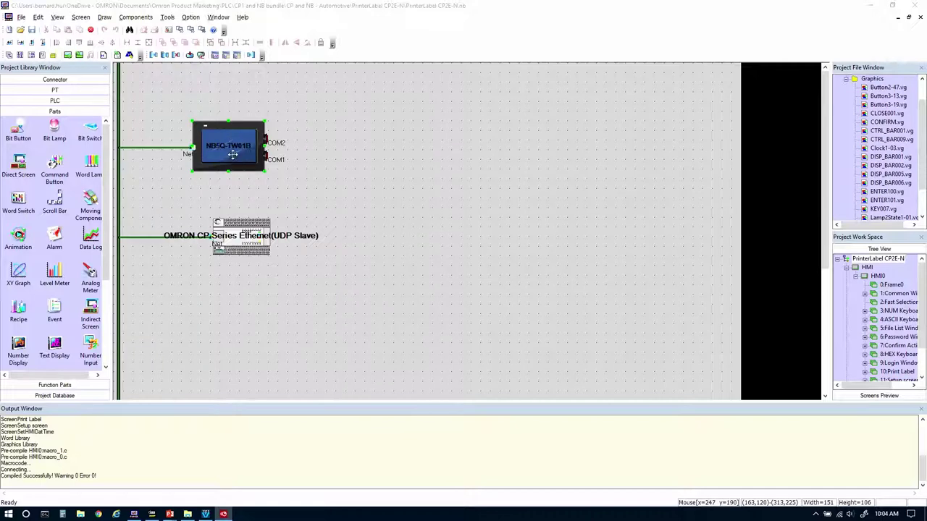
Review the NB5Q-TW01B PT properties showing IP 192.168.250.11, mask 255.255.255.0, and close unchanged.
double_click(233, 154)
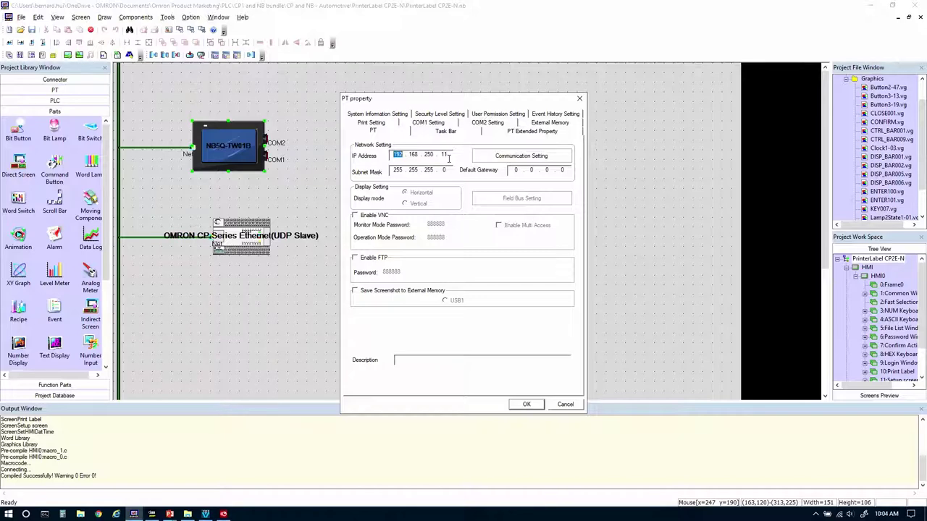
left_click(527, 405)
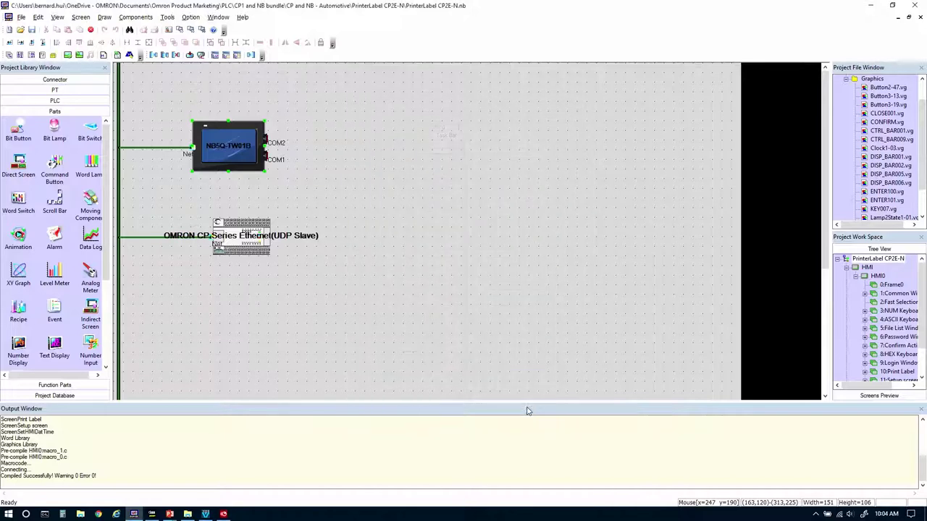
left_click(167, 17)
left_click(199, 72)
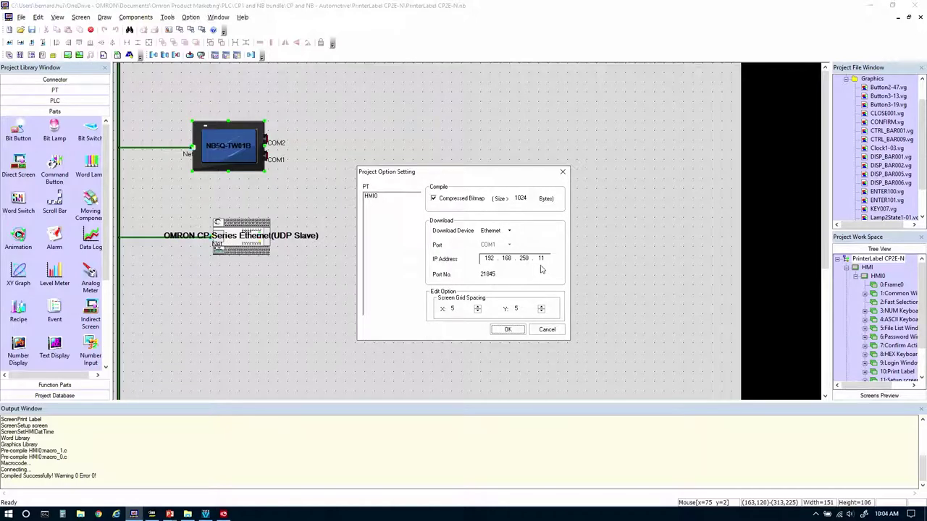
left_click(506, 328)
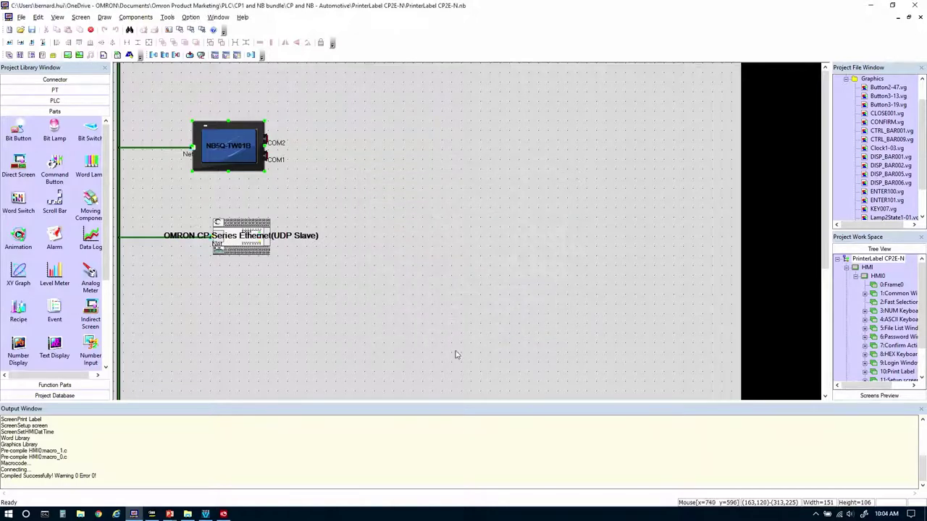
Recompile the HMI project and download it to the NB5Q panel, accepting event history loss.
left_click(168, 17)
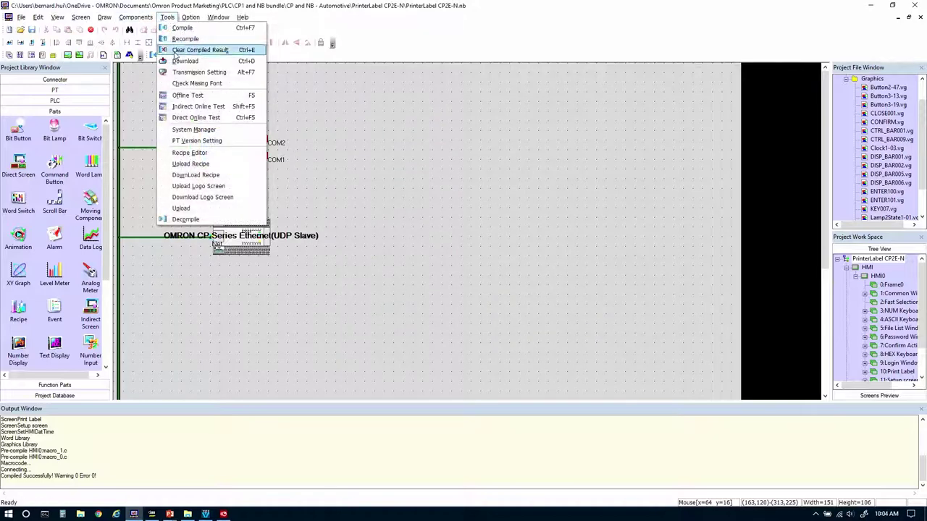
left_click(181, 38)
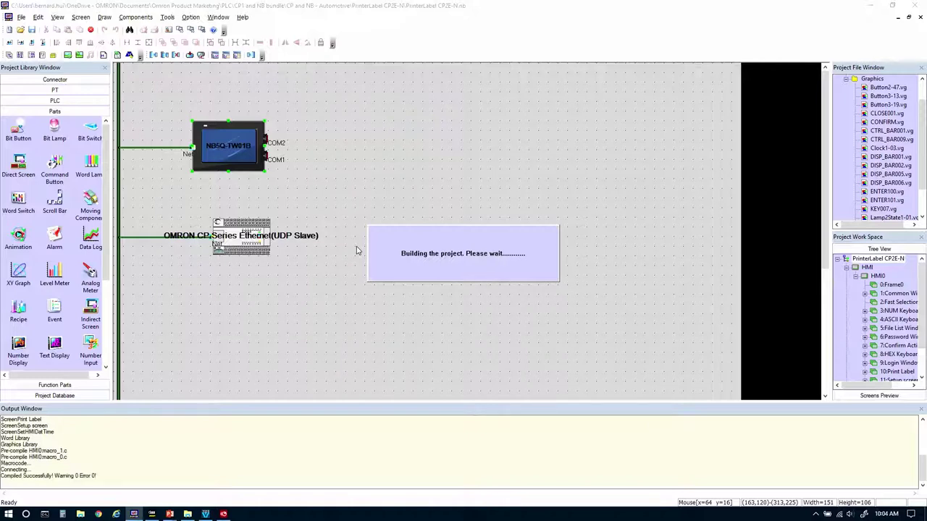
left_click(166, 17)
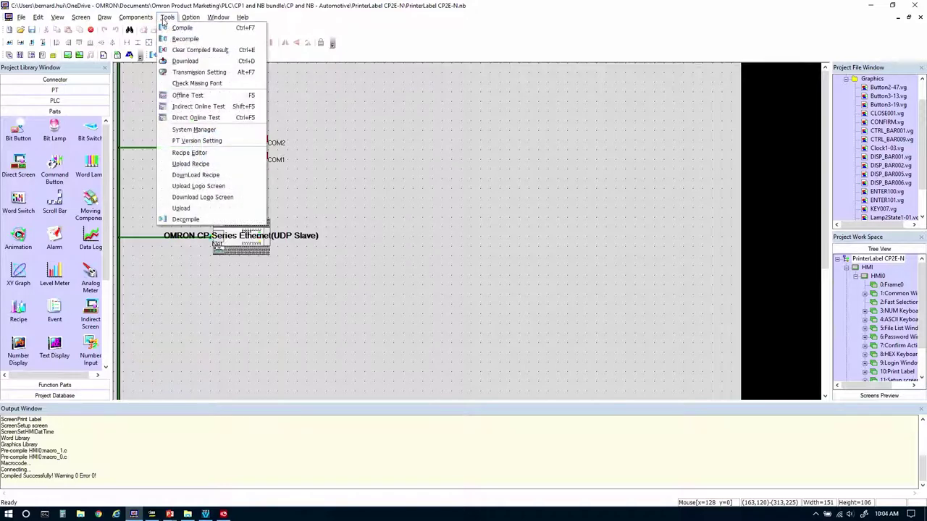
left_click(184, 61)
left_click(590, 346)
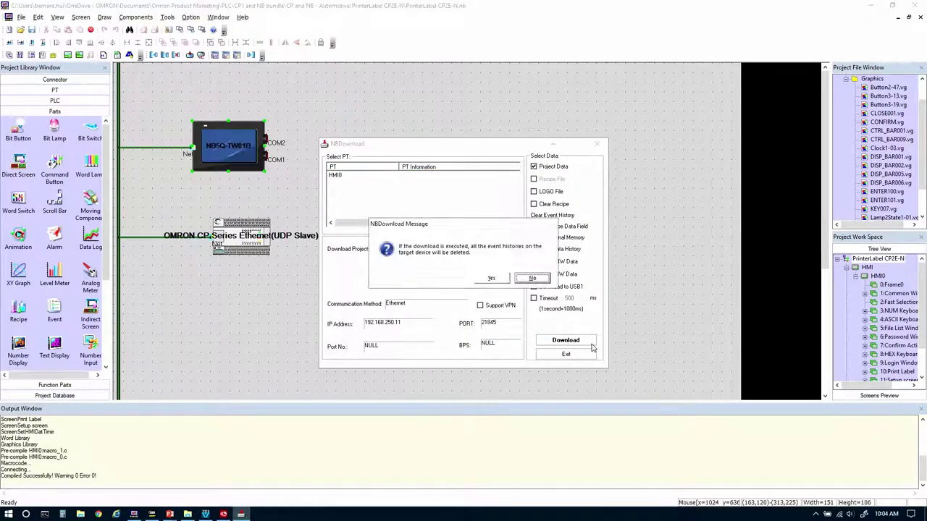
left_click(496, 281)
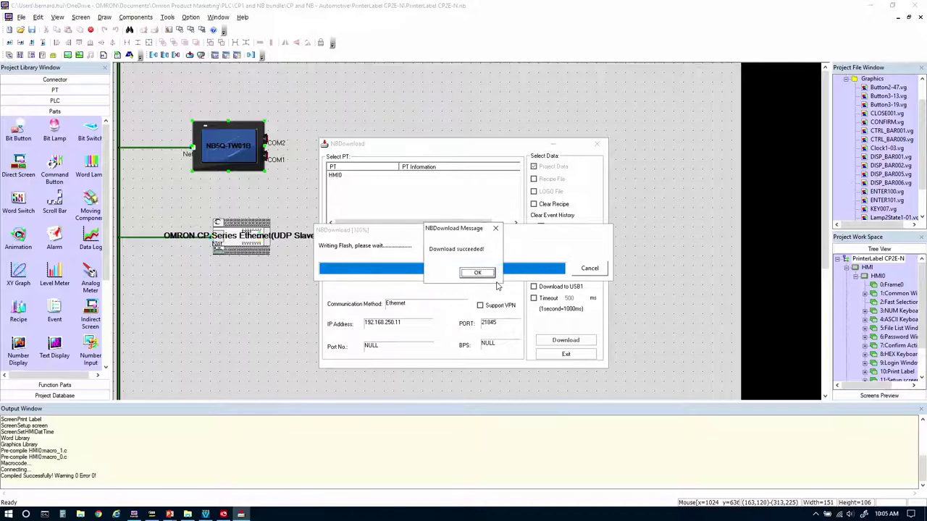
left_click(480, 273)
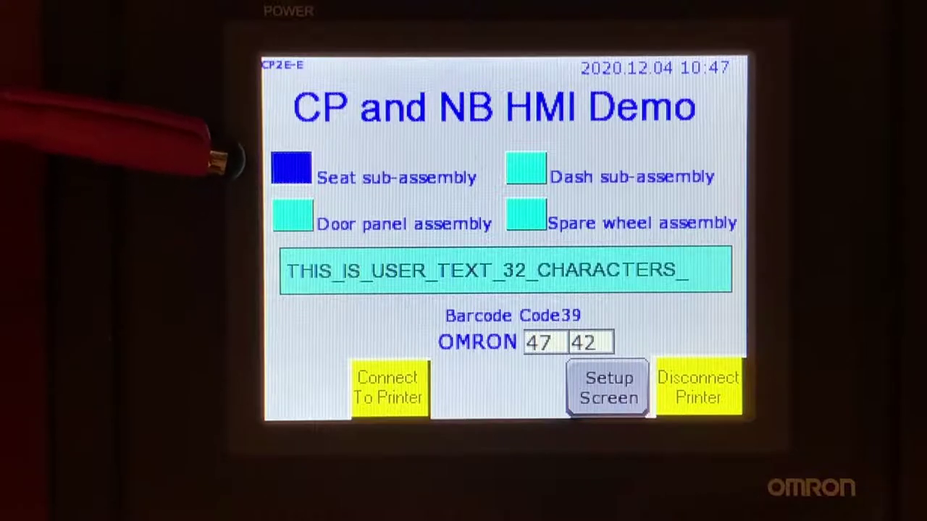
Select Spare wheel assembly and confirm the user text THIS_IS_USER_TEXT_32_CHARACTERS_ without changes.
left_click(291, 215)
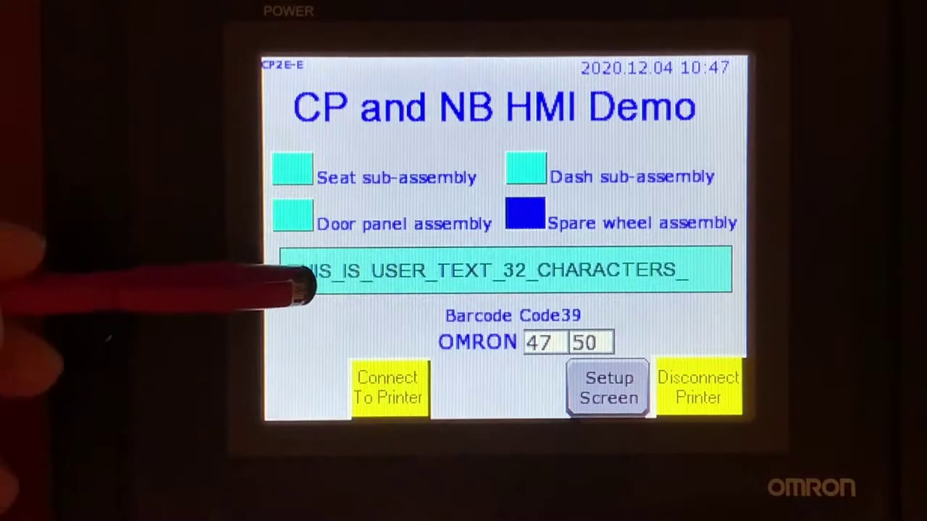
left_click(312, 284)
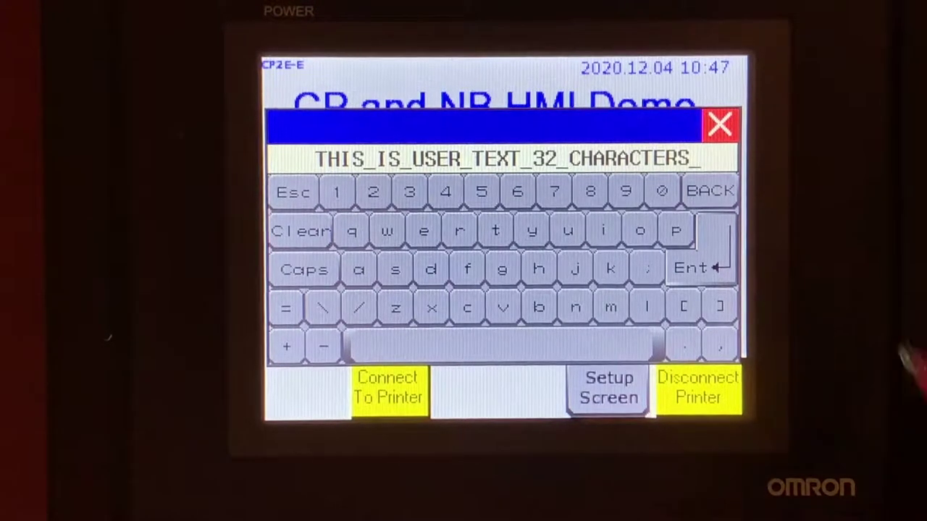
left_click(713, 268)
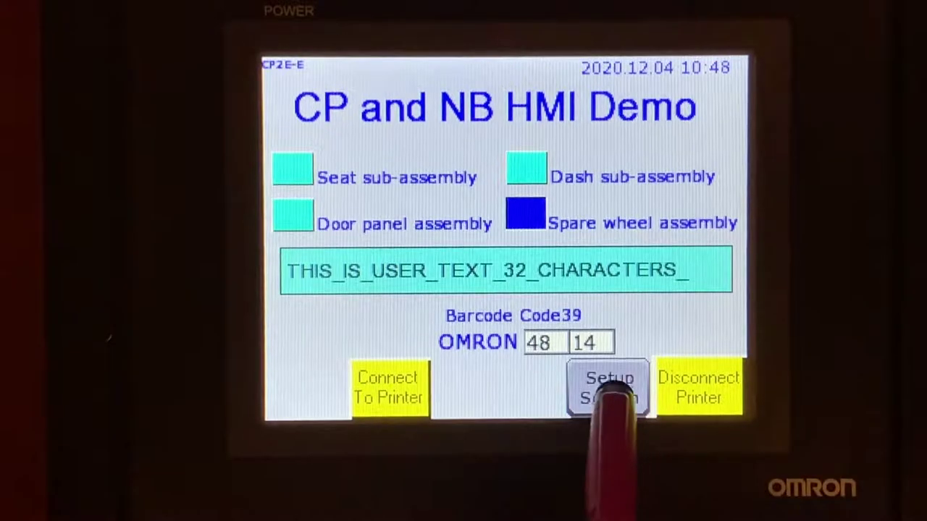
left_click(609, 389)
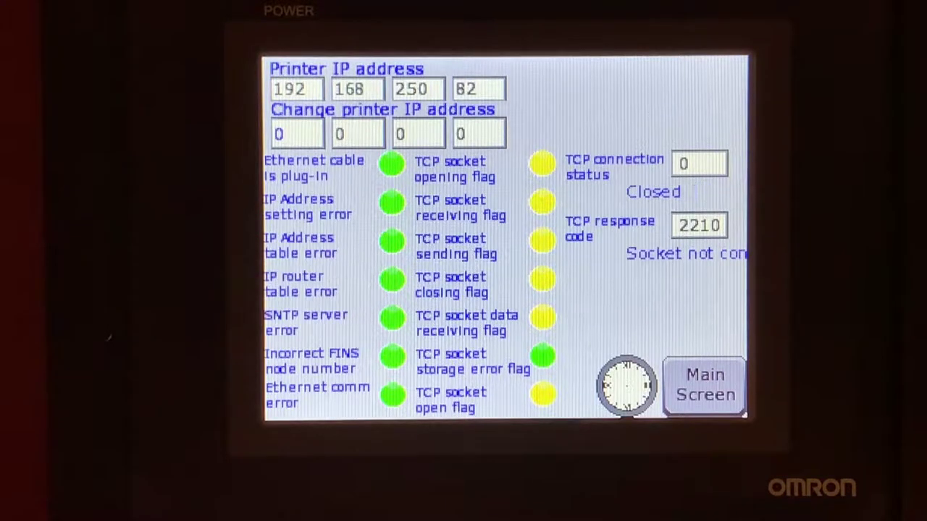
left_click(627, 385)
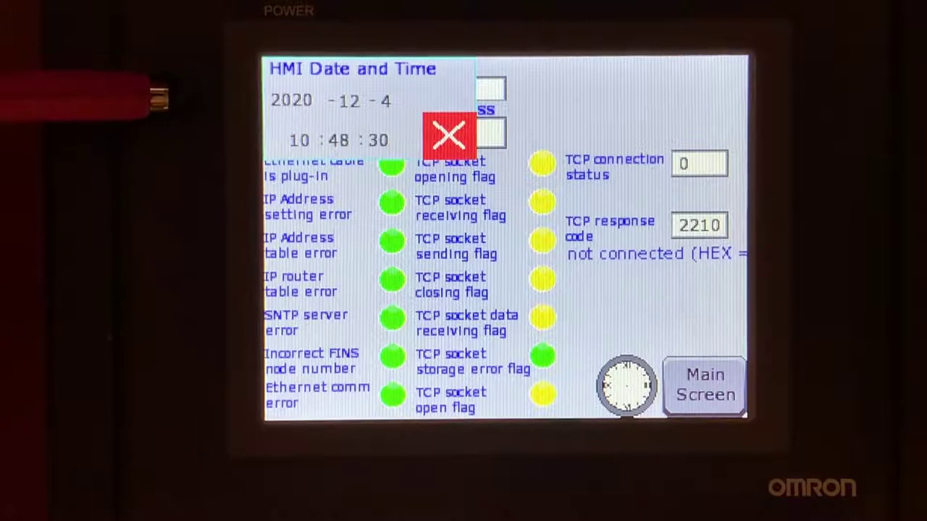
left_click(449, 136)
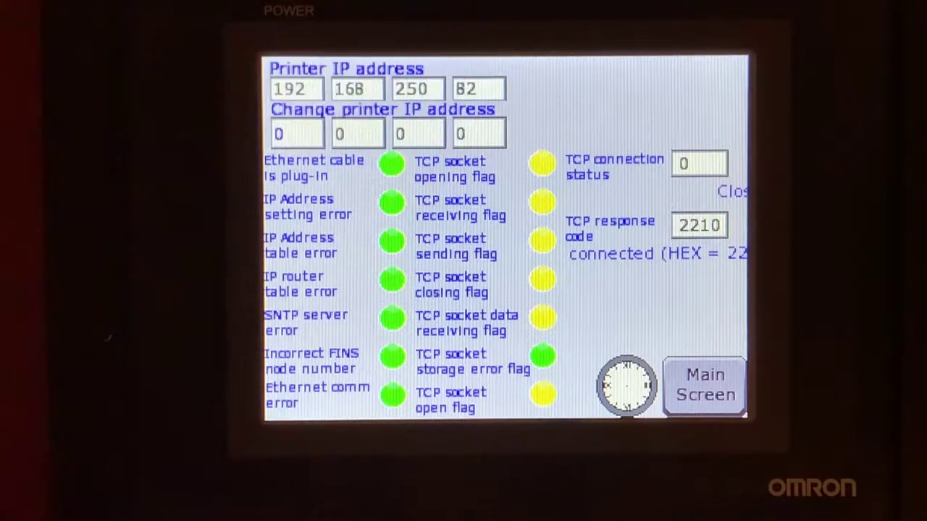
left_click(704, 384)
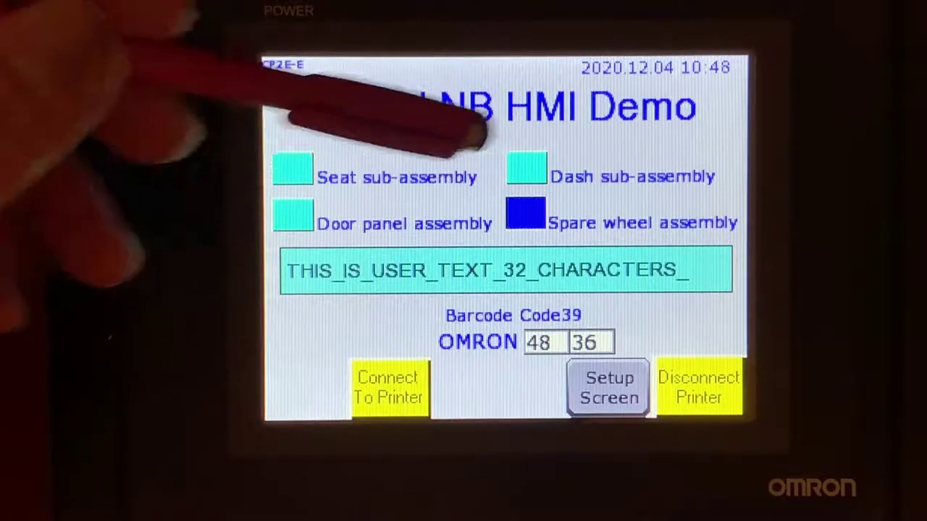
Select Dash sub-assembly on the HMI and connect it to the label printer.
left_click(527, 168)
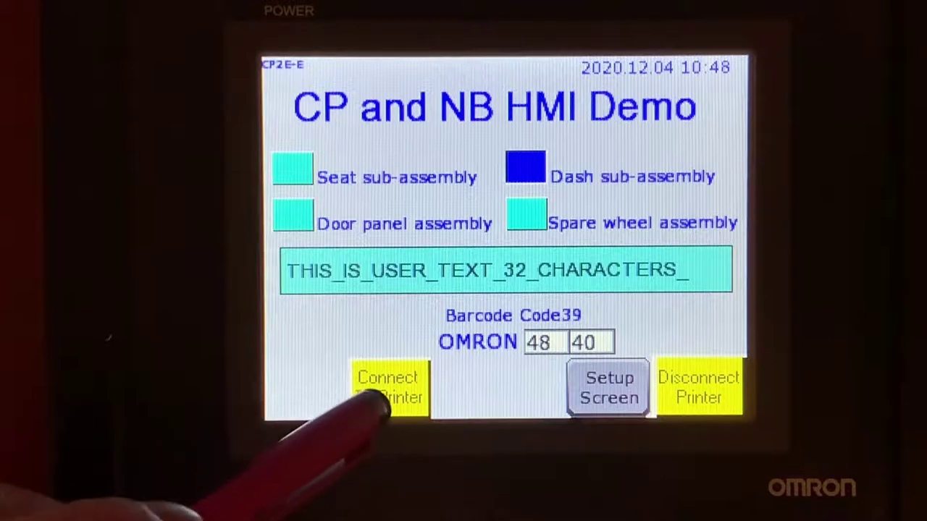
left_click(391, 391)
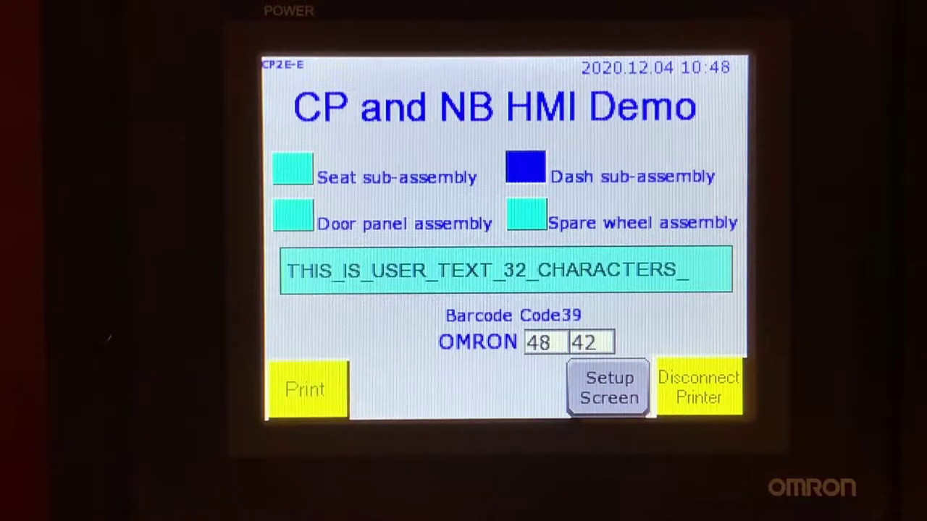